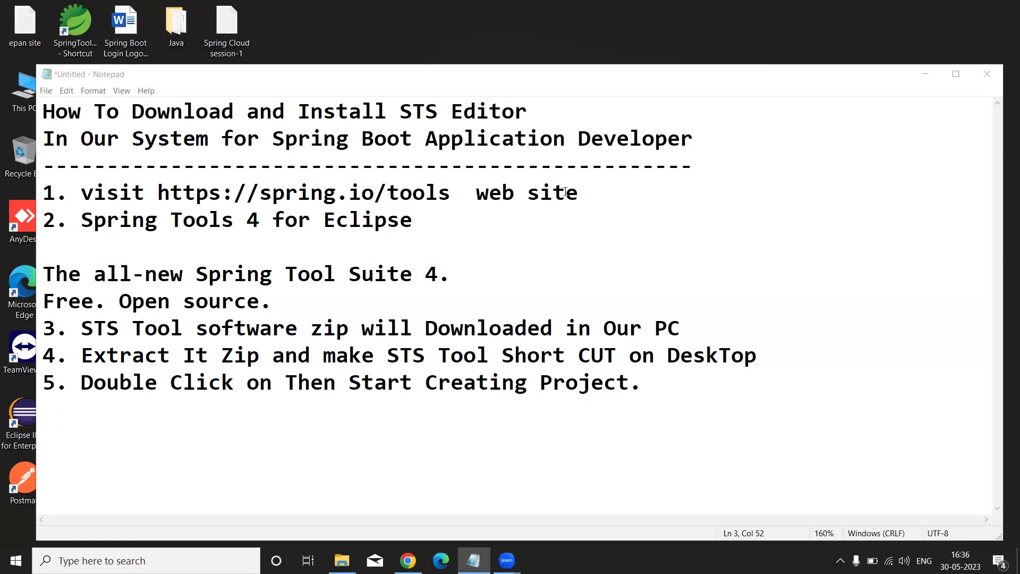
- Maximize the Notepad window containing the STS installation notes
left_click(583, 195)
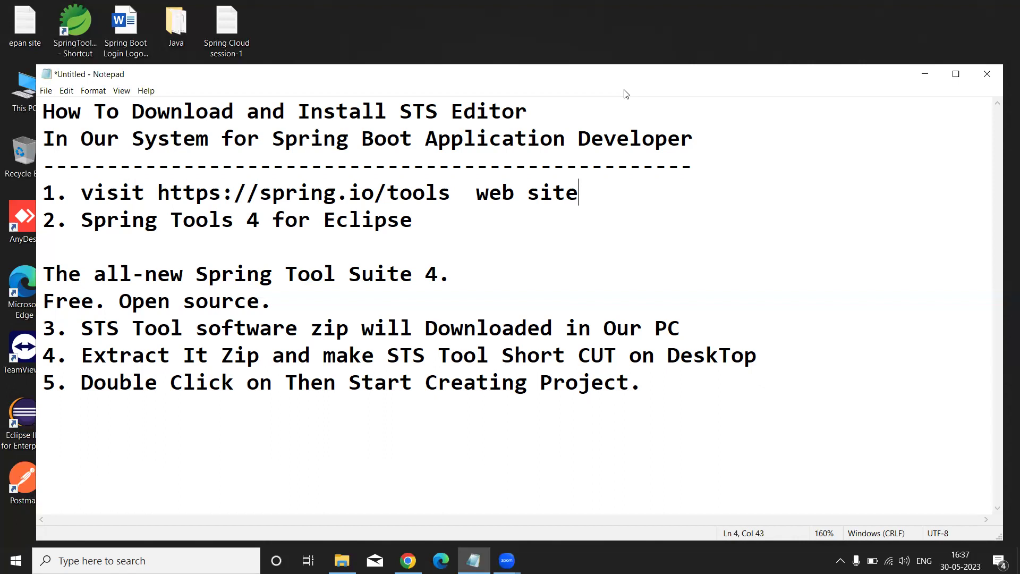
left_click(955, 74)
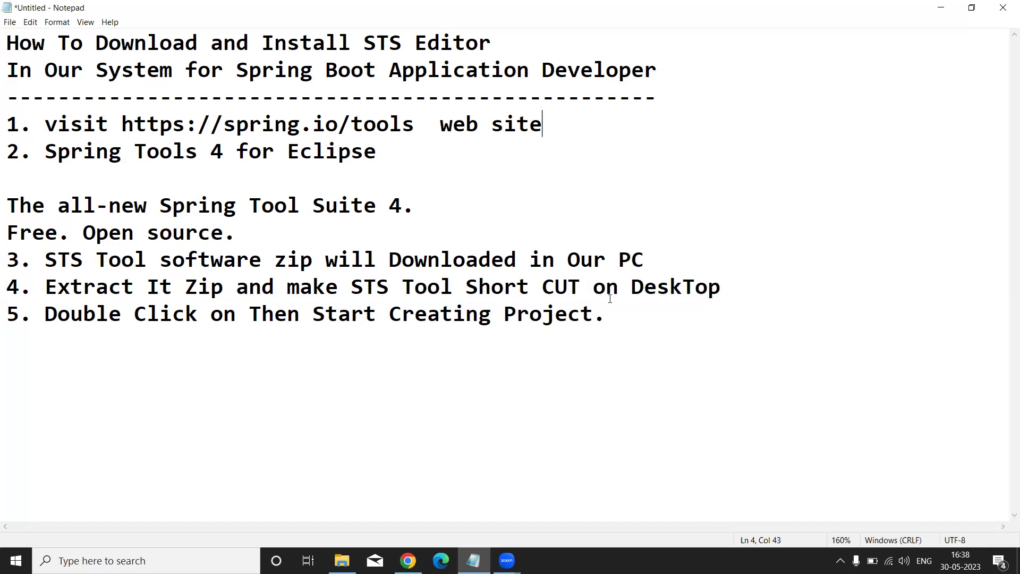
- Switch to Chrome and run a new Google search for "sts download"
left_click(408, 561)
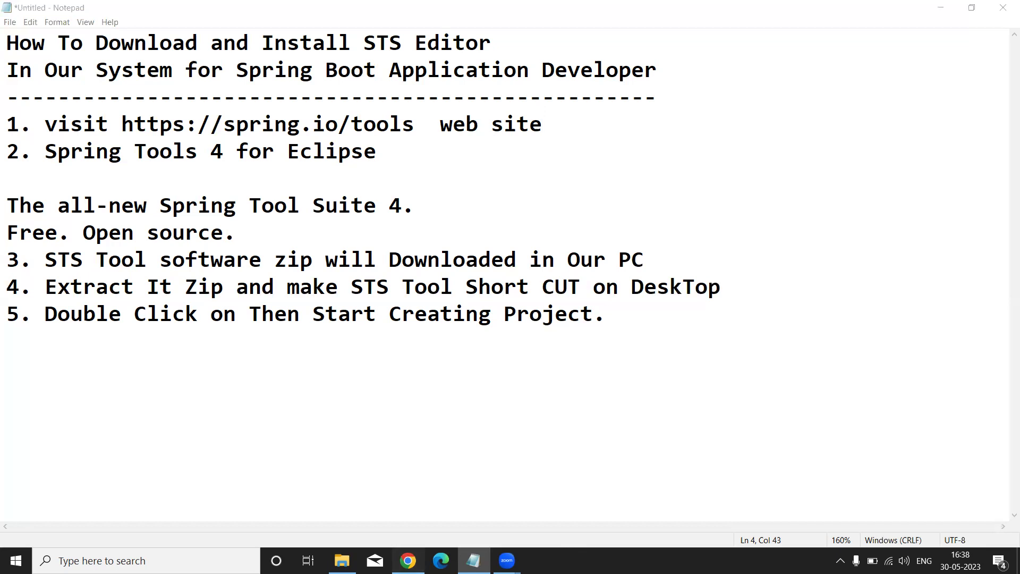
left_click(221, 104)
key("BackSpace")
key("BackSpace")
key("BackSpace")
key("BackSpace")
key("BackSpace")
key("BackSpace")
key("BackSpace")
key("BackSpace")
key("BackSpace")
key("BackSpace")
key("BackSpace")
key("BackSpace")
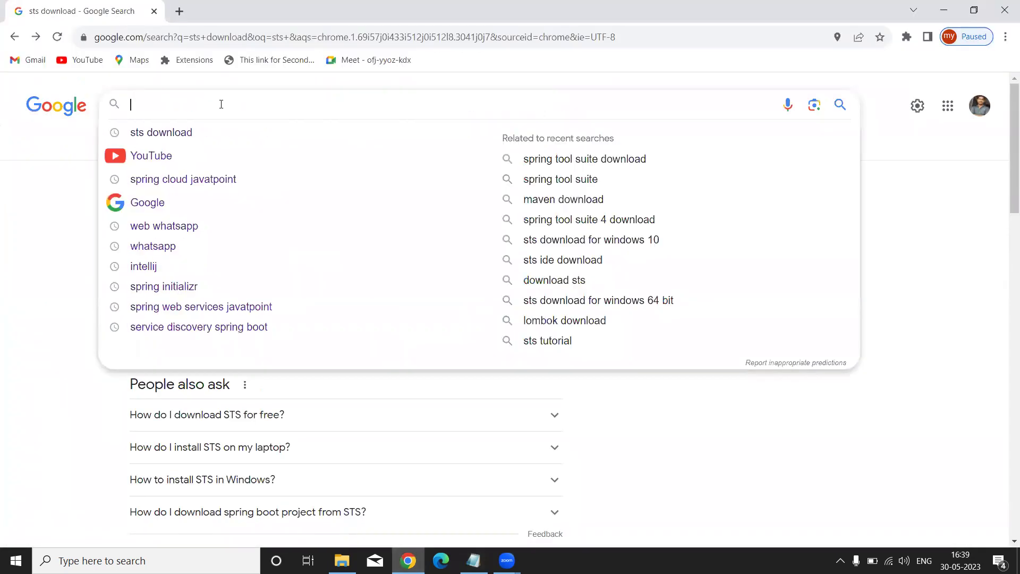
type("sts download")
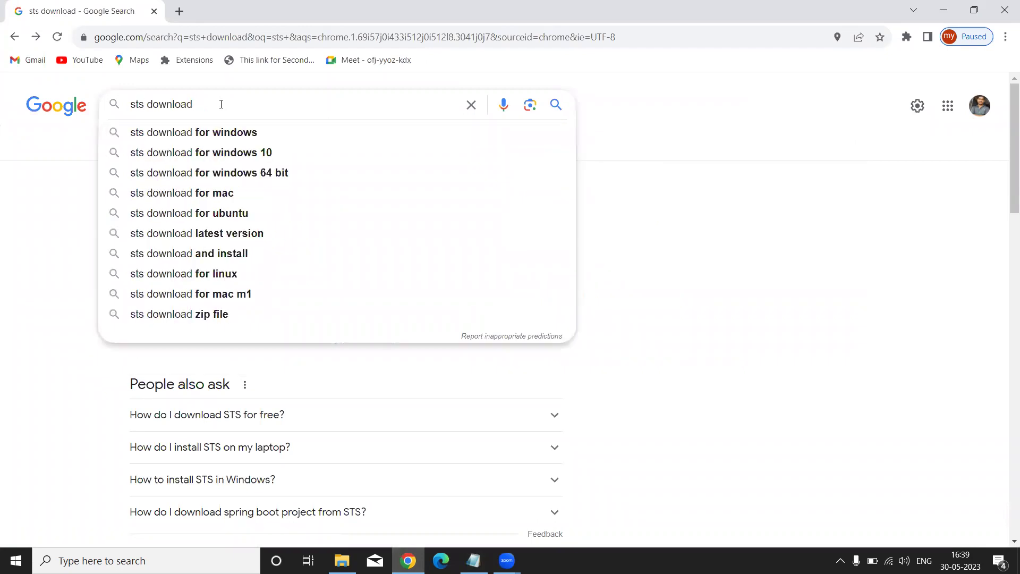
key("Return")
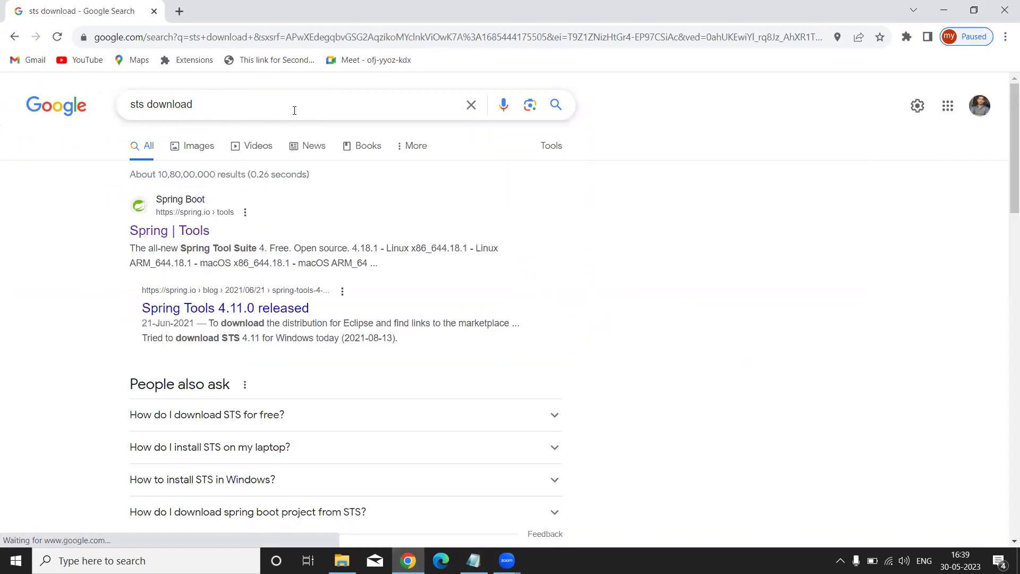
- Open the Spring | Tools result and start downloading Spring Tools 4 for Eclipse, version 4.18.1 for Windows x86_64
left_click(190, 223)
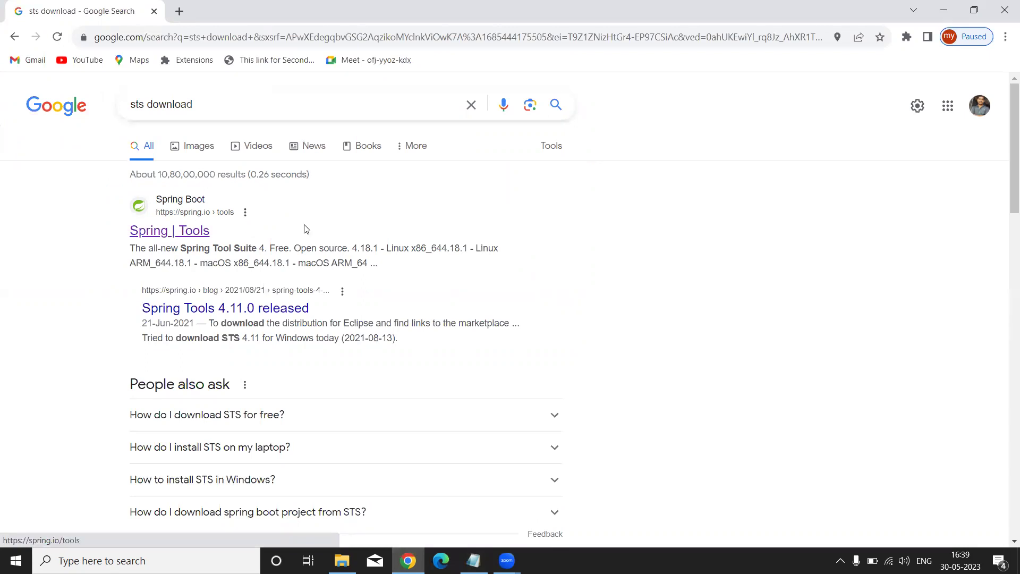
left_click(163, 235)
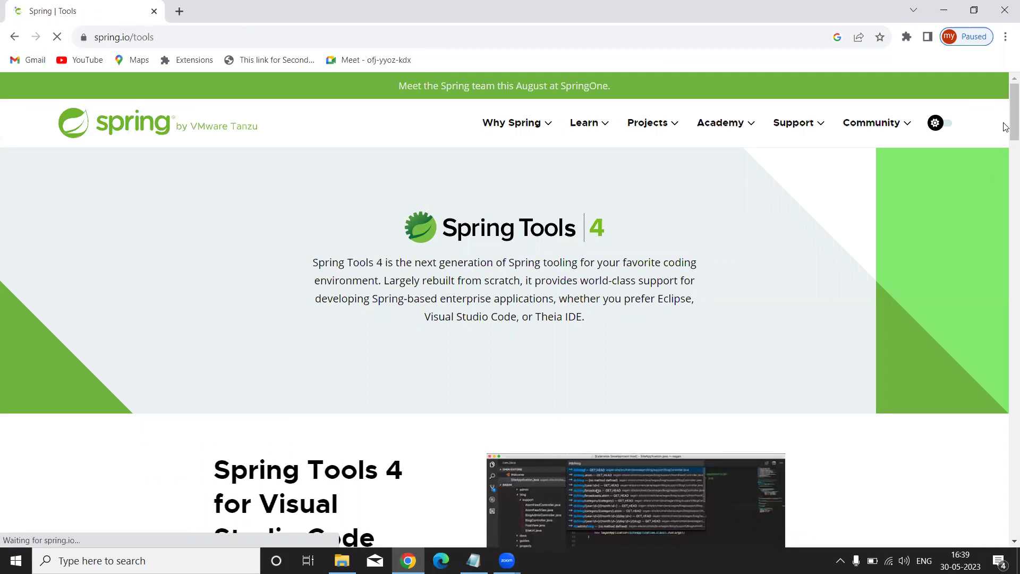
scroll(1005, 133, "down", 5)
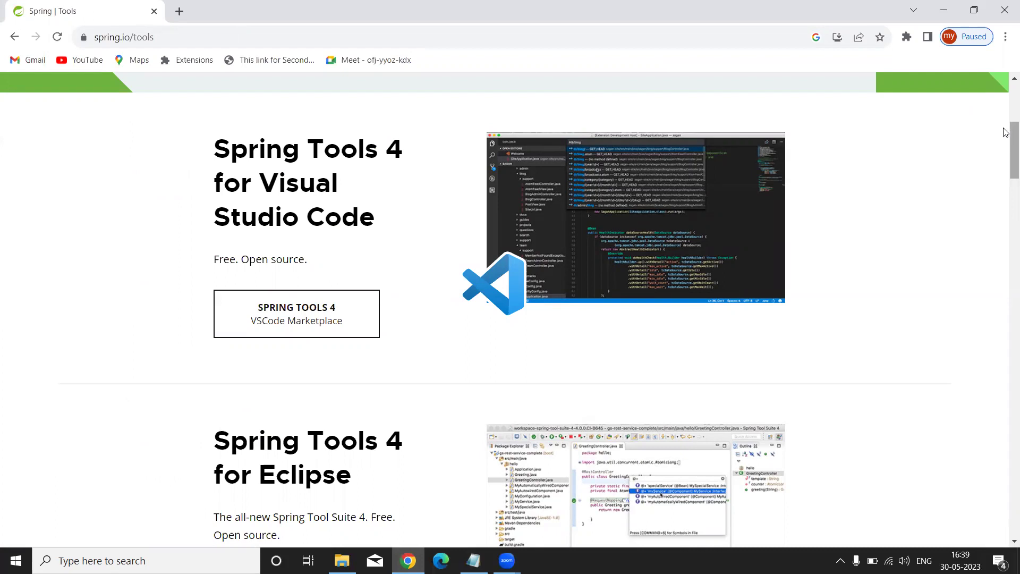
scroll(1006, 157, "down", 3)
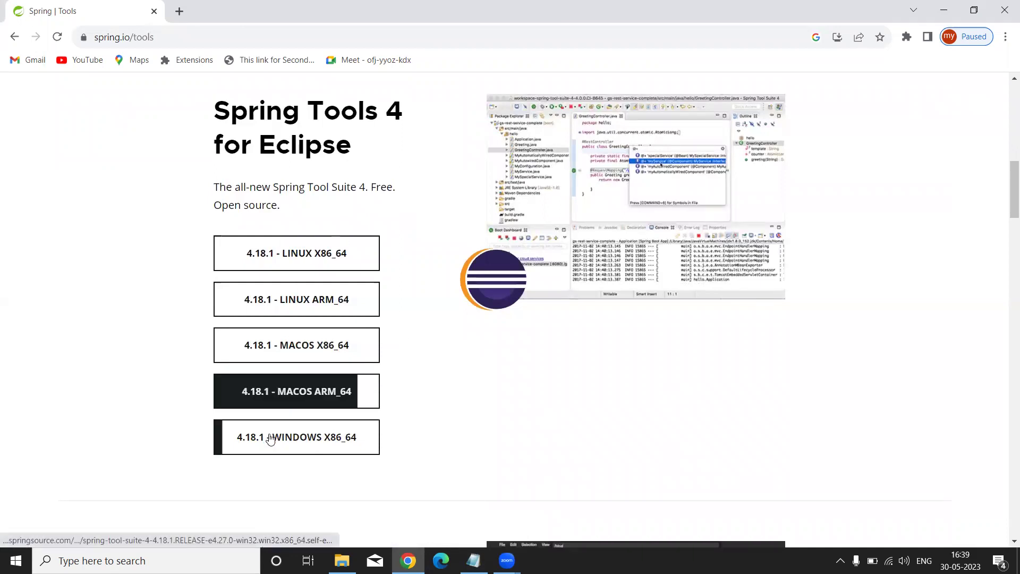
left_click(308, 445)
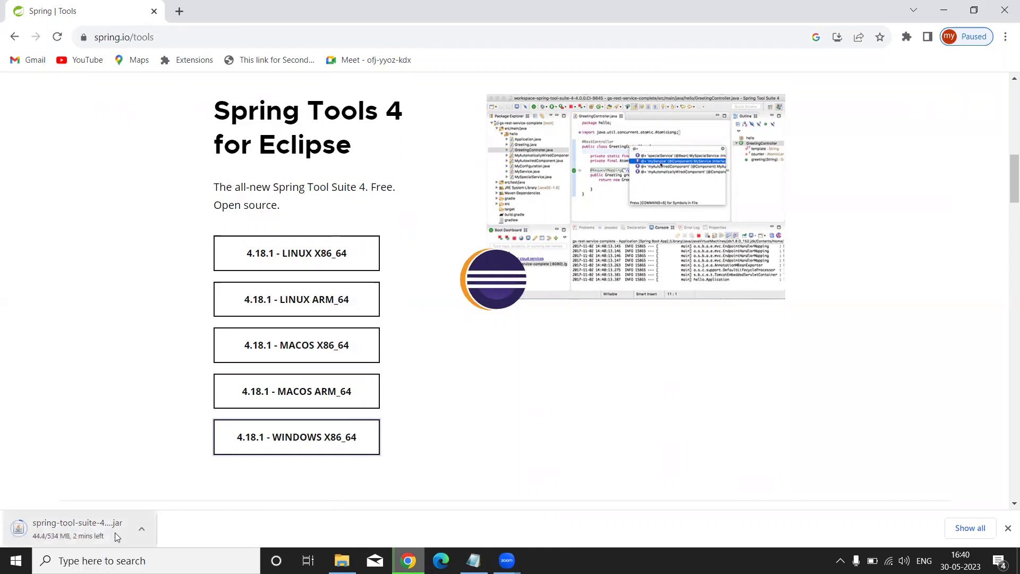
- Pause the Spring Tool Suite download and minimize the Chrome and Notepad windows to reach the desktop
left_click(141, 530)
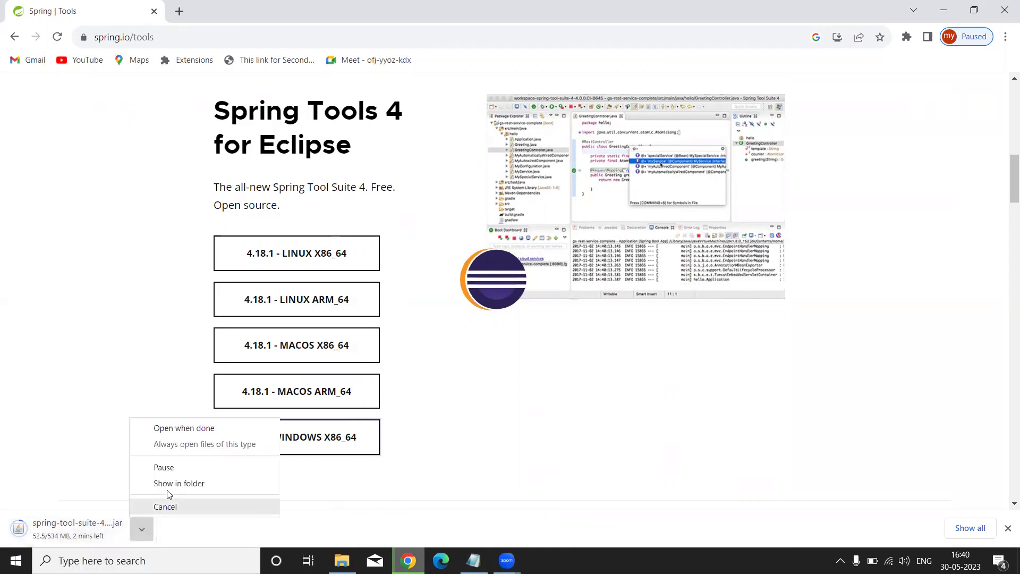
left_click(164, 471)
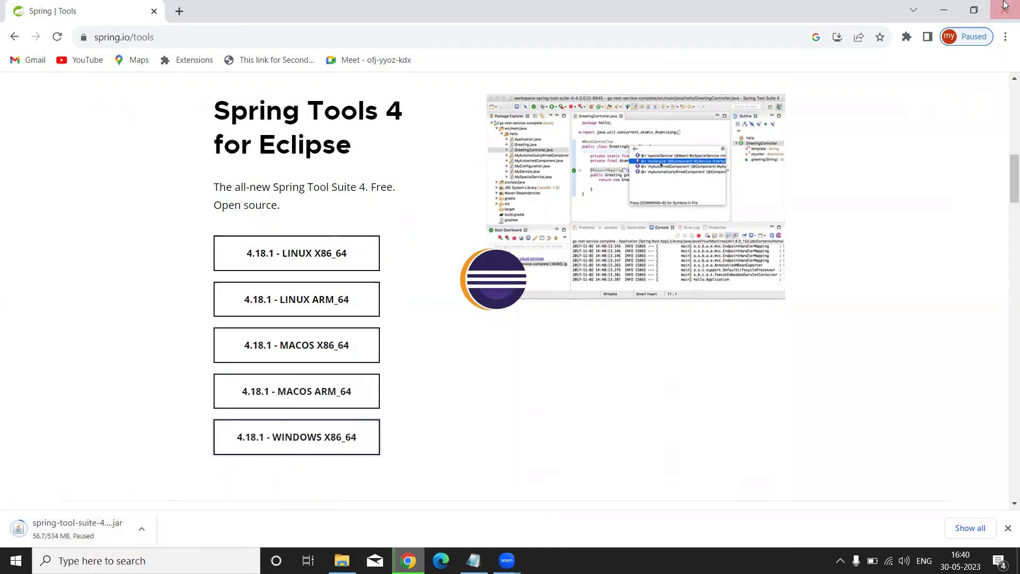
left_click(944, 10)
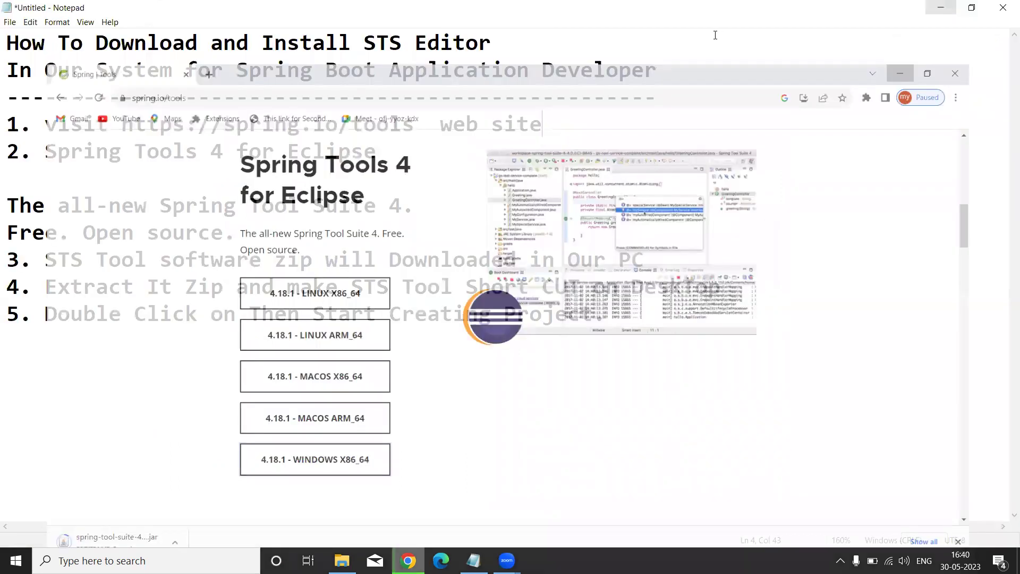
left_click(940, 7)
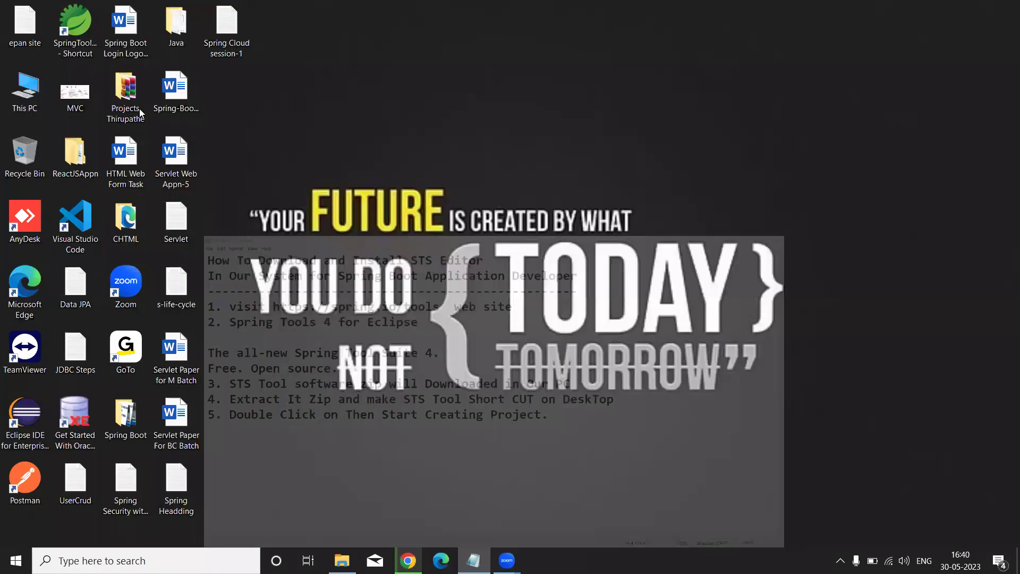
- Open the Downloads folder in File Explorer and copy the first spring-tool-suite-4-4.18.0.RELEASE executable jar file
double_click(25, 89)
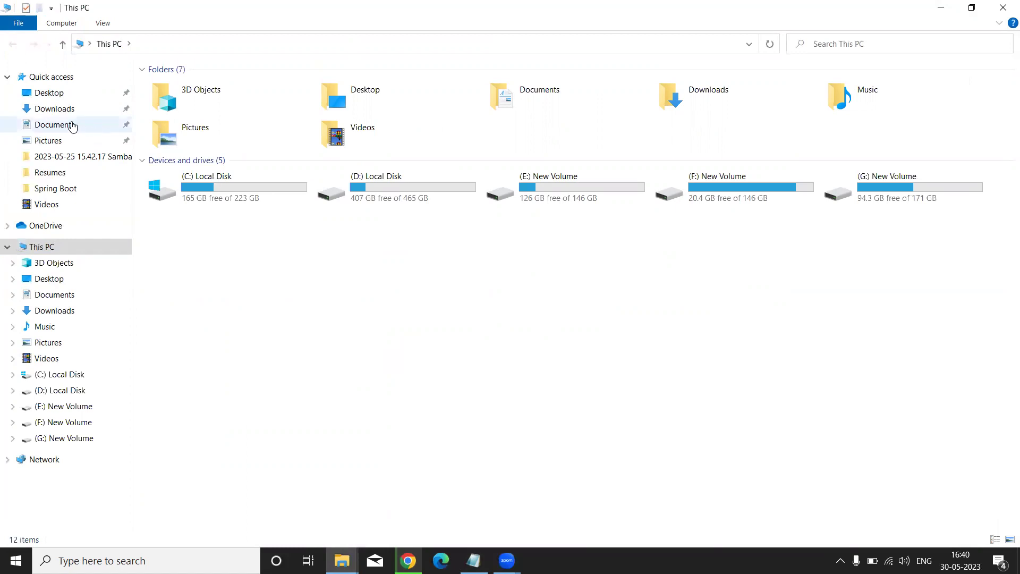
left_click(58, 109)
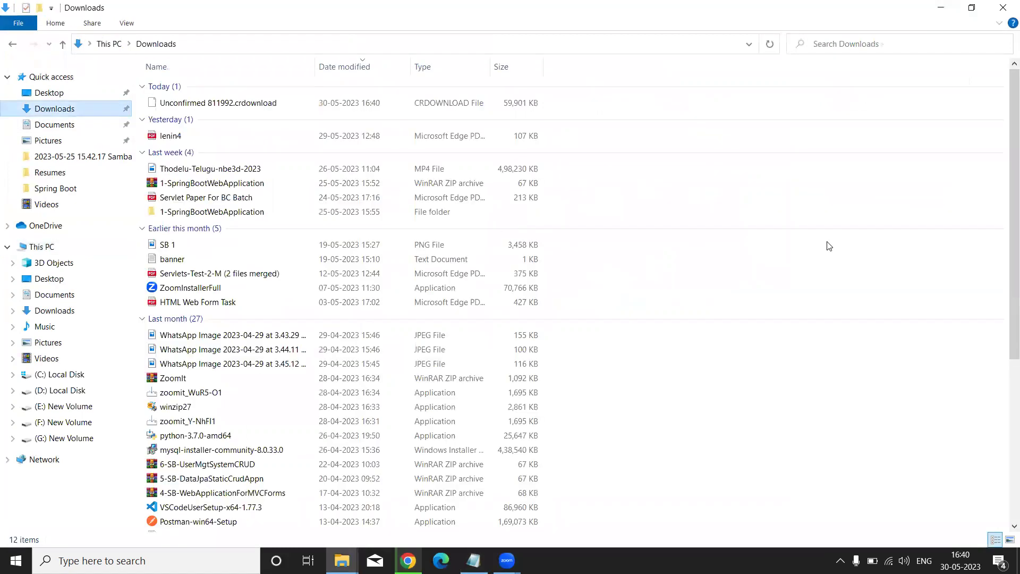
scroll(991, 231, "down", 5)
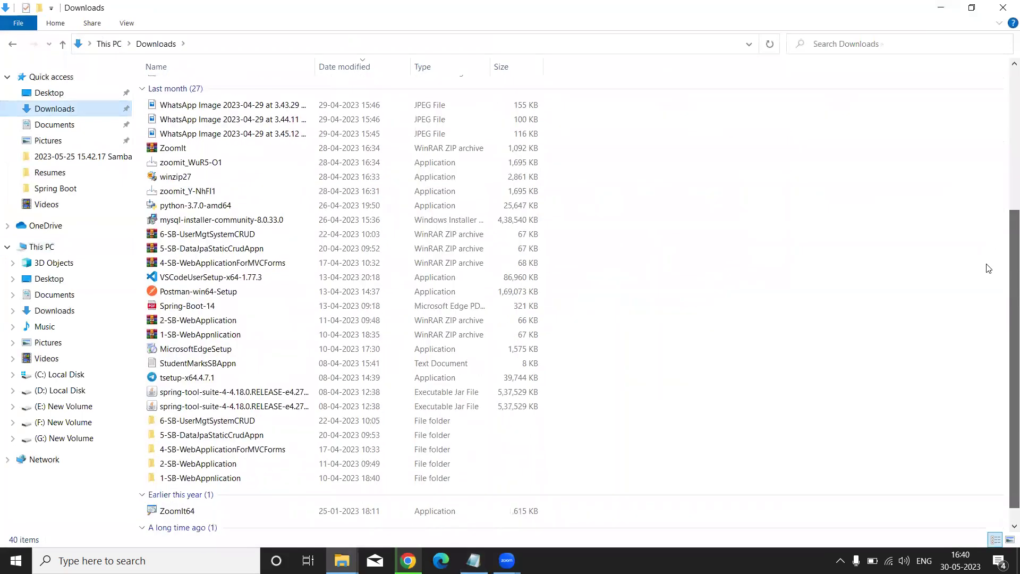
left_click(205, 395)
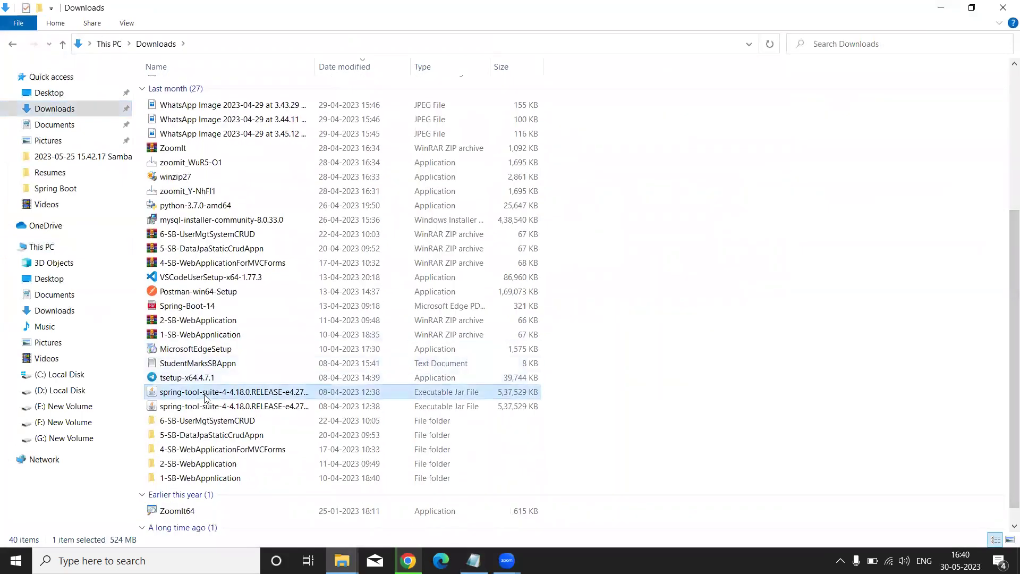
right_click(205, 397)
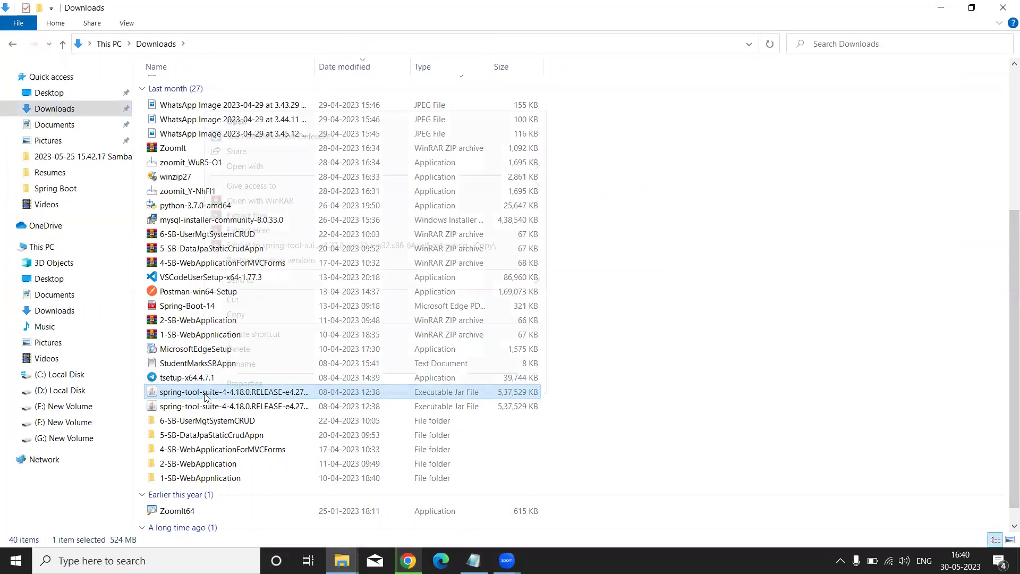
left_click(234, 315)
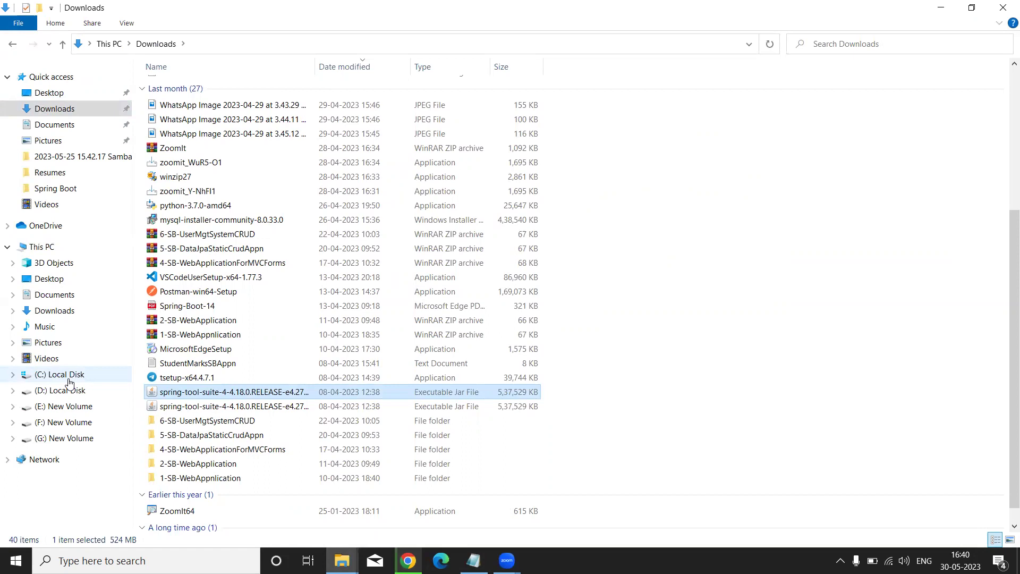
- Create a new folder named "STS Software" on the D: drive
left_click(68, 390)
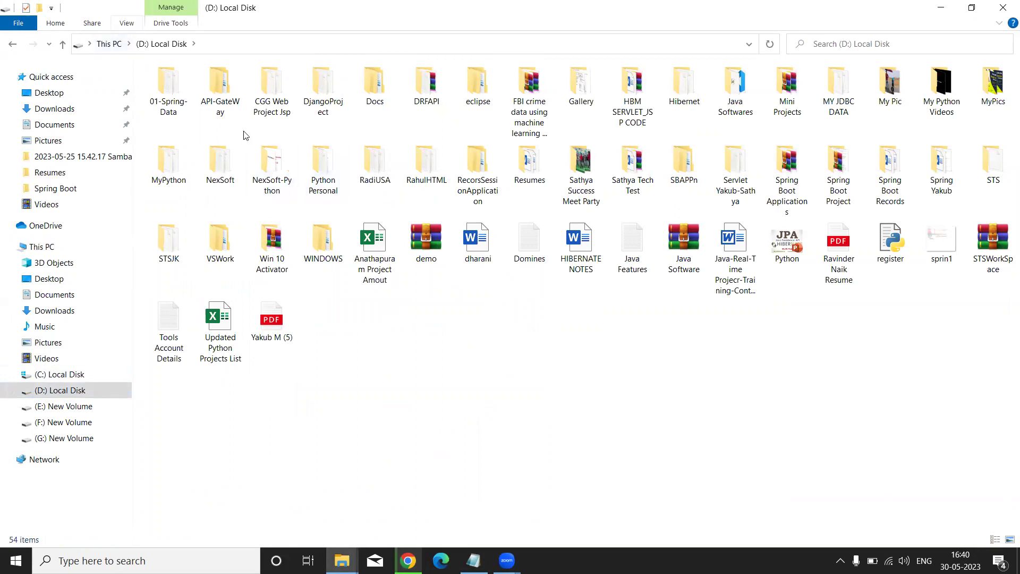
right_click(335, 333)
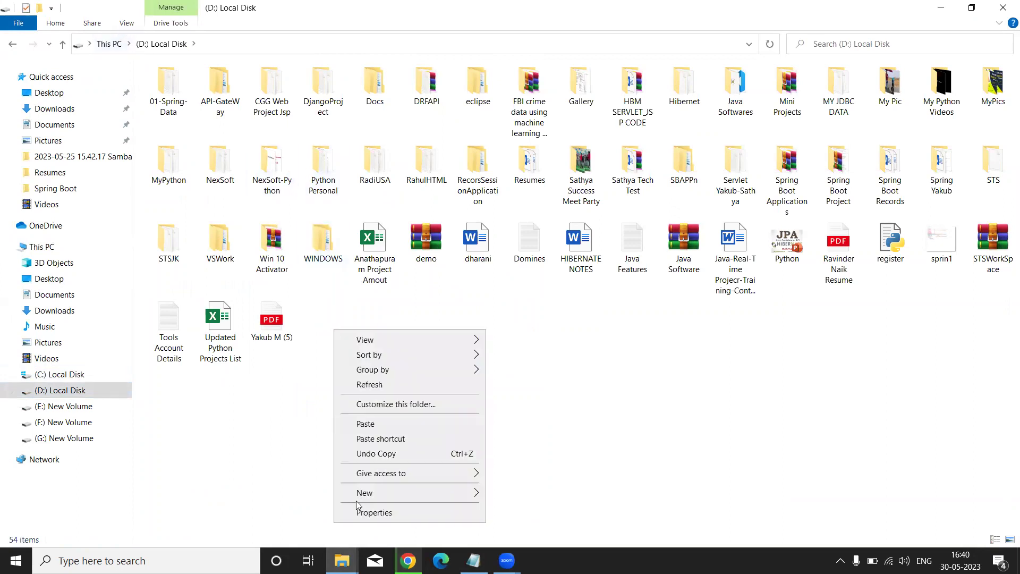
mouse_move(402, 499)
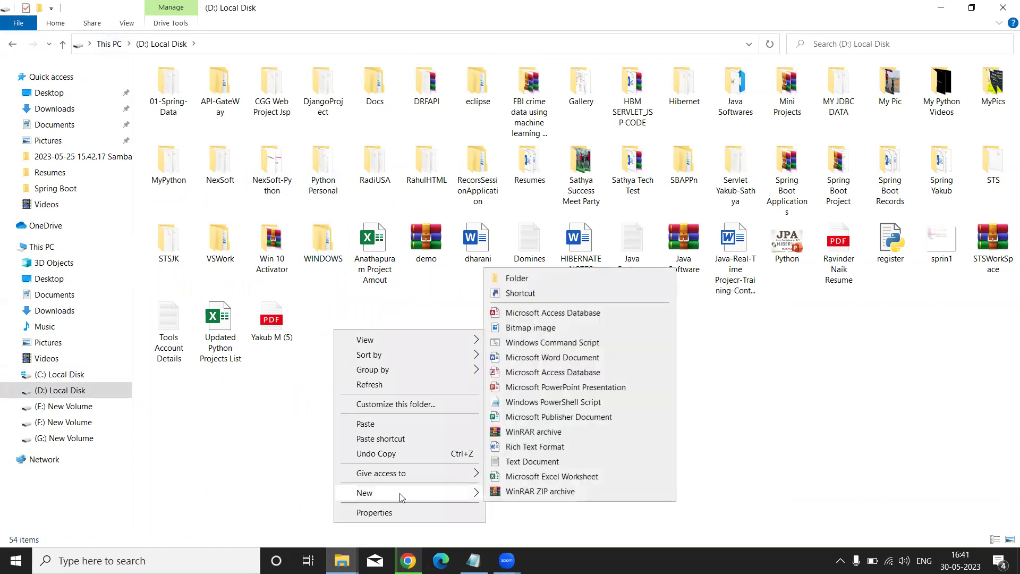
left_click(517, 278)
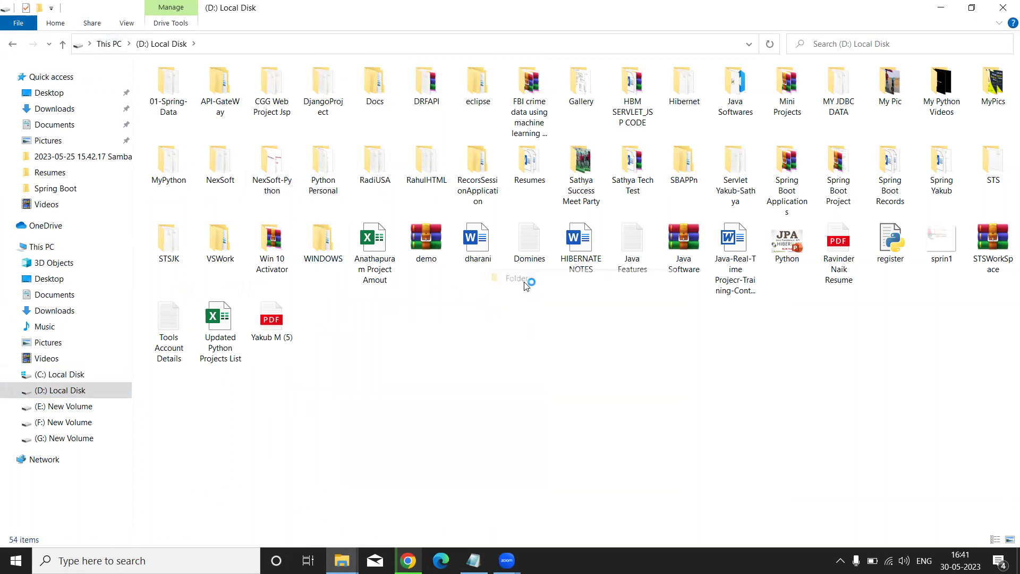
type("S")
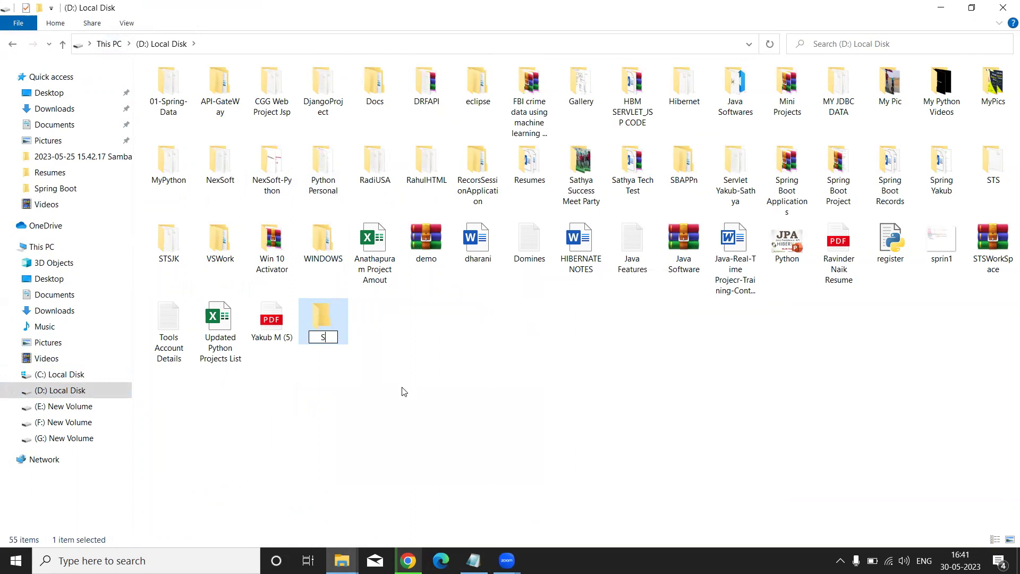
type("TS Software")
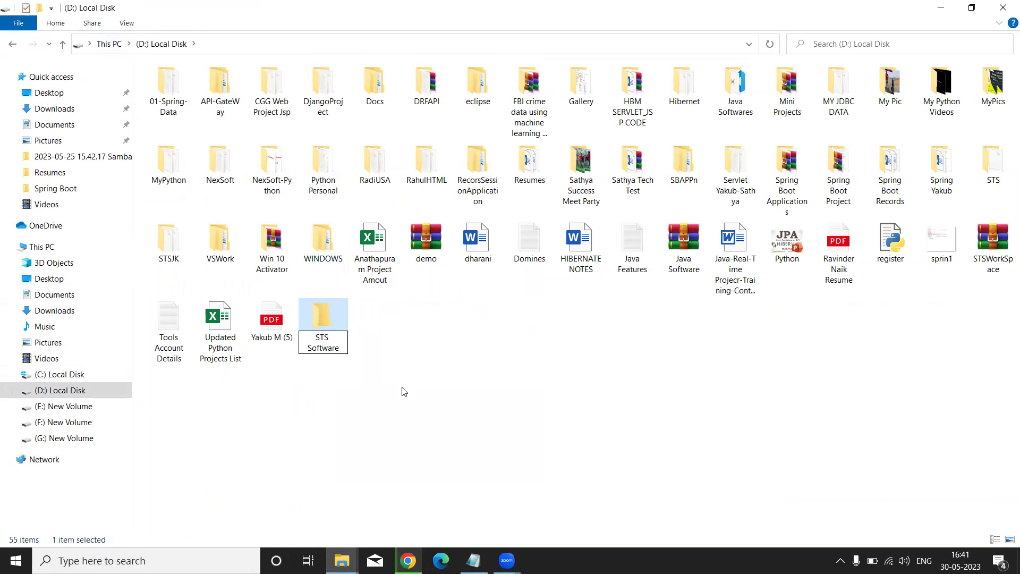
left_click(460, 384)
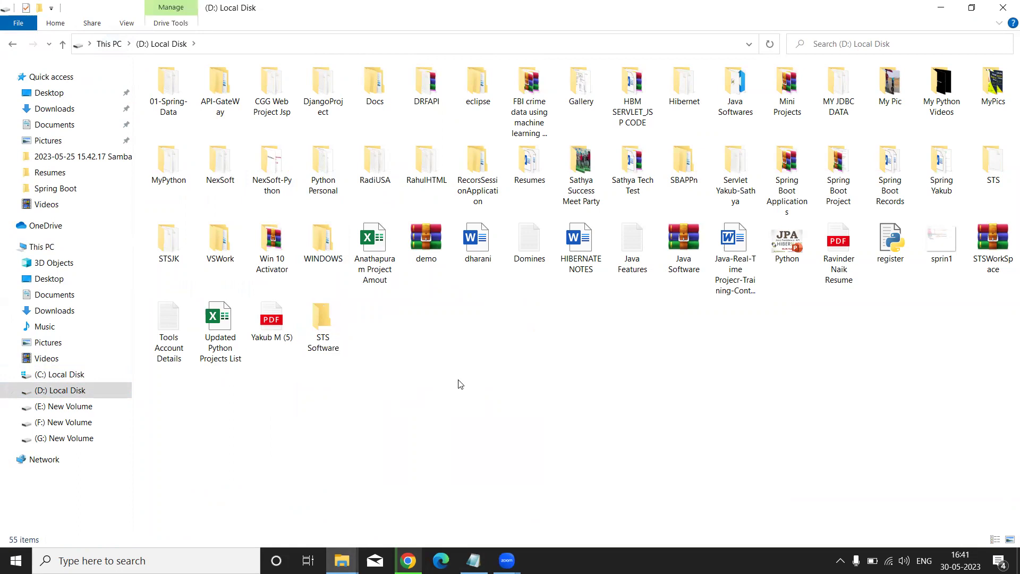
- Open the STS Software folder and paste the copied Spring Tool Suite jar into it
double_click(322, 345)
right_click(248, 186)
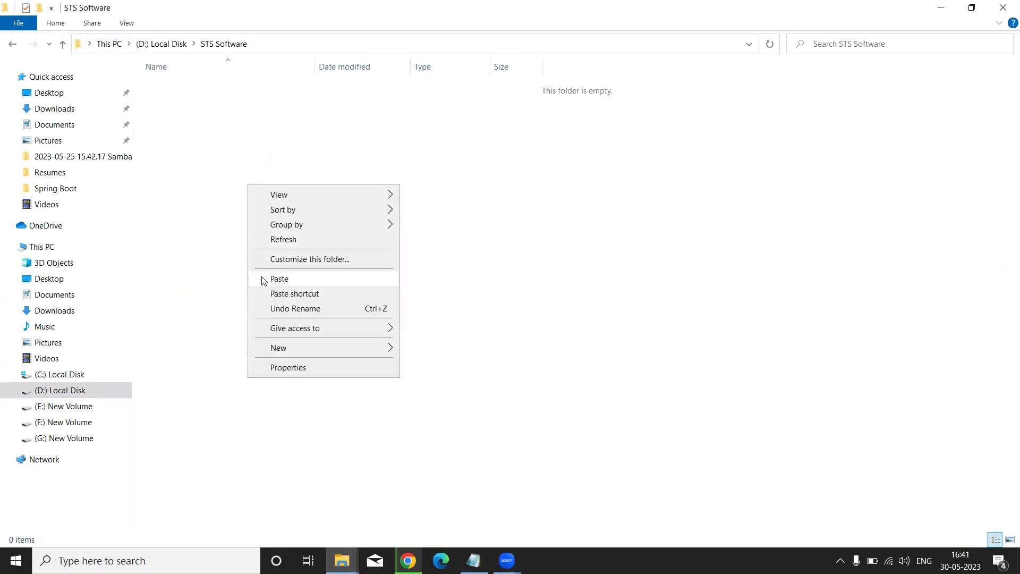
left_click(278, 279)
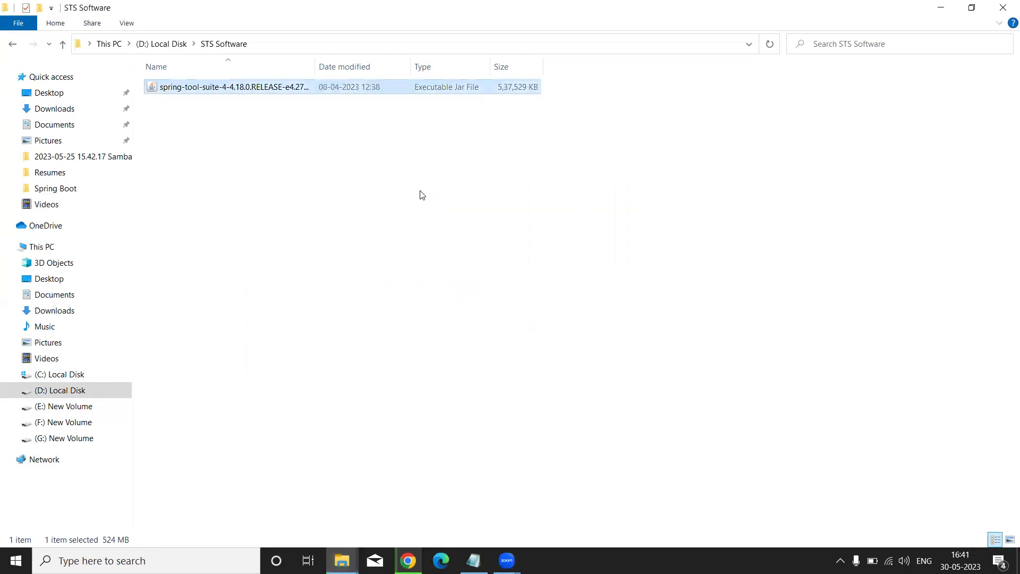
left_click(319, 147)
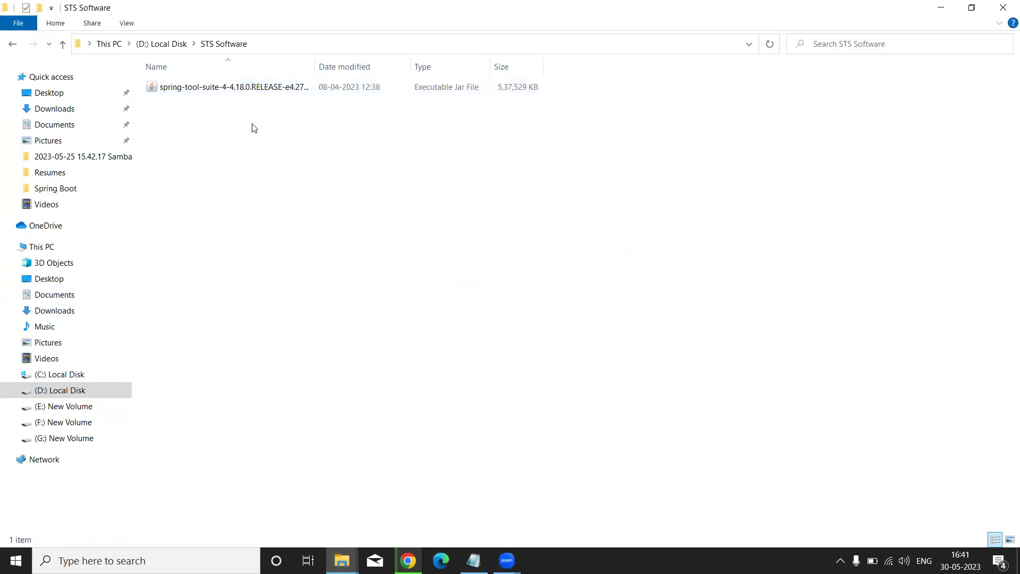
- Extract the spring-tool-suite-4-4.18.0.RELEASE jar directly into the STS Software folder with WinRAR
left_click(222, 92)
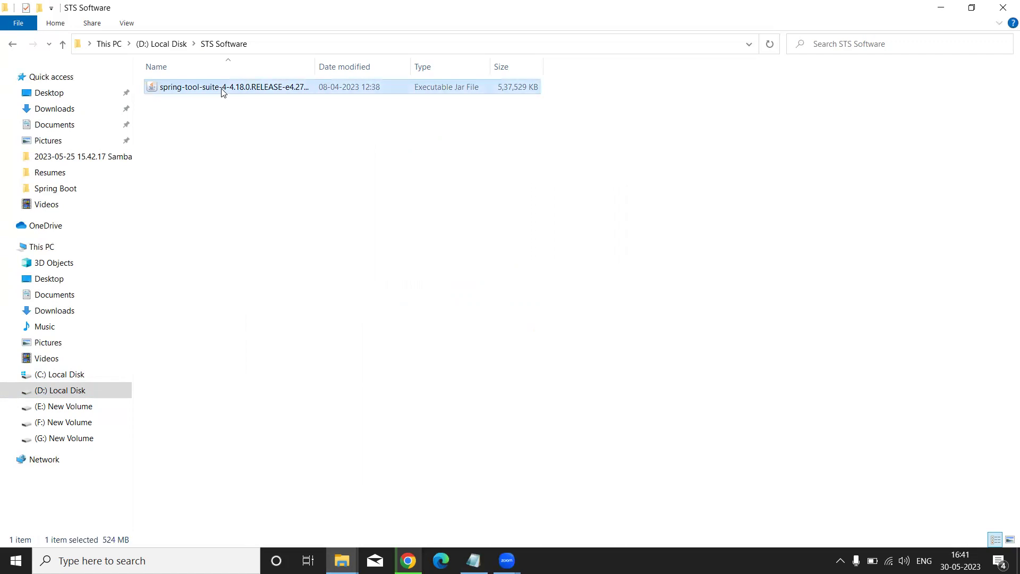
right_click(218, 88)
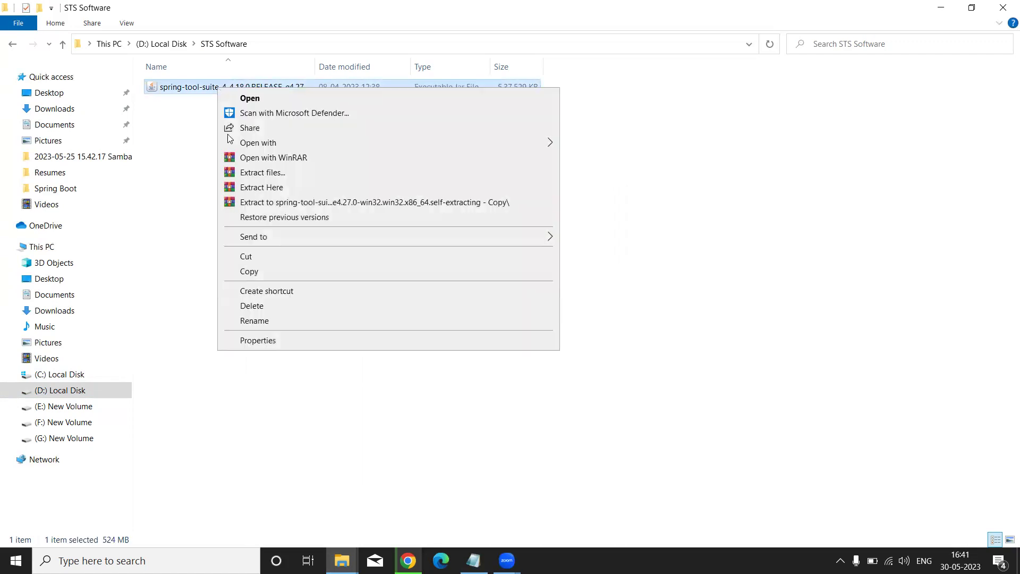
left_click(248, 191)
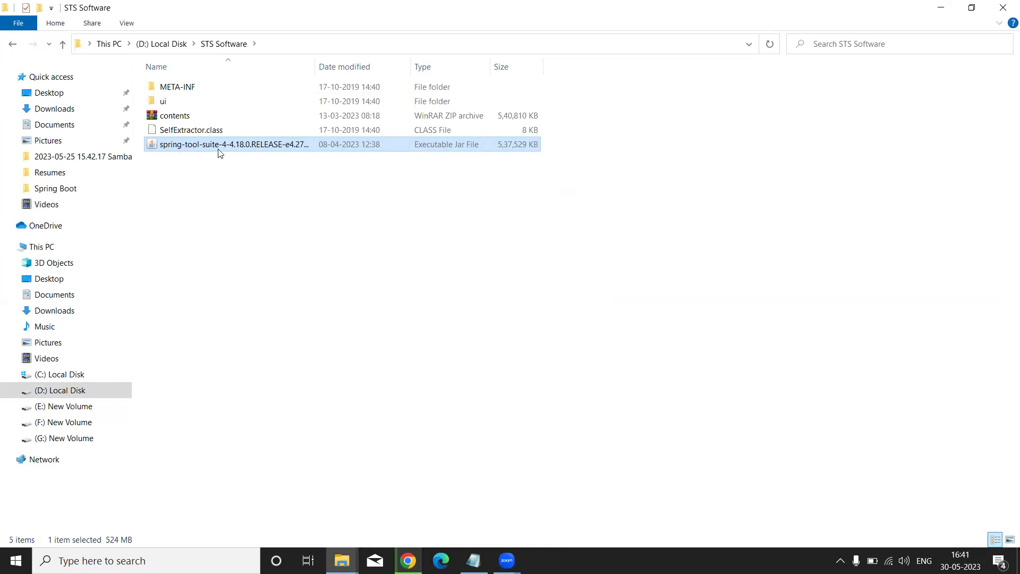
left_click(200, 221)
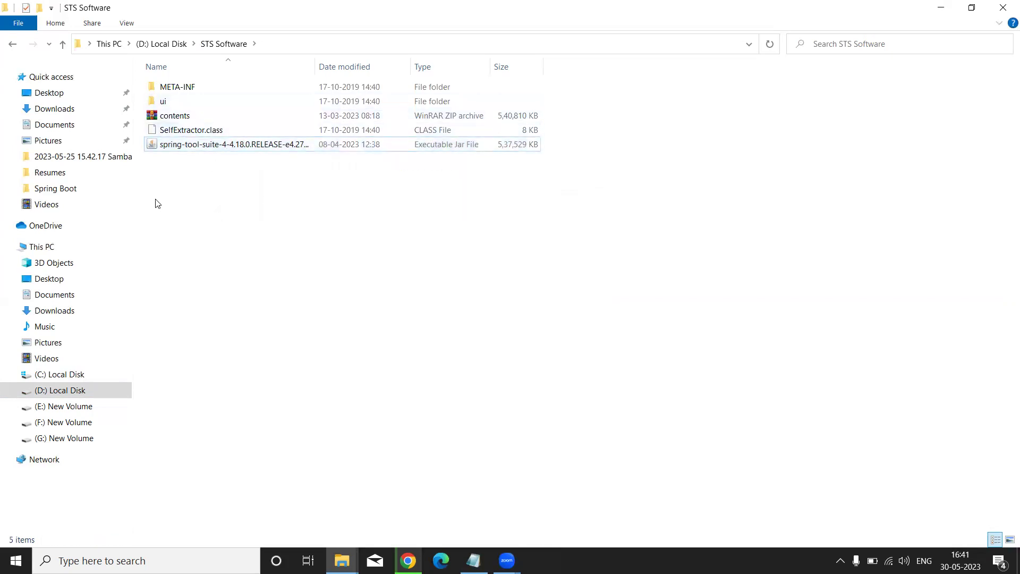
- Extract the contents ZIP archive directly into the STS Software folder with WinRAR
left_click(169, 122)
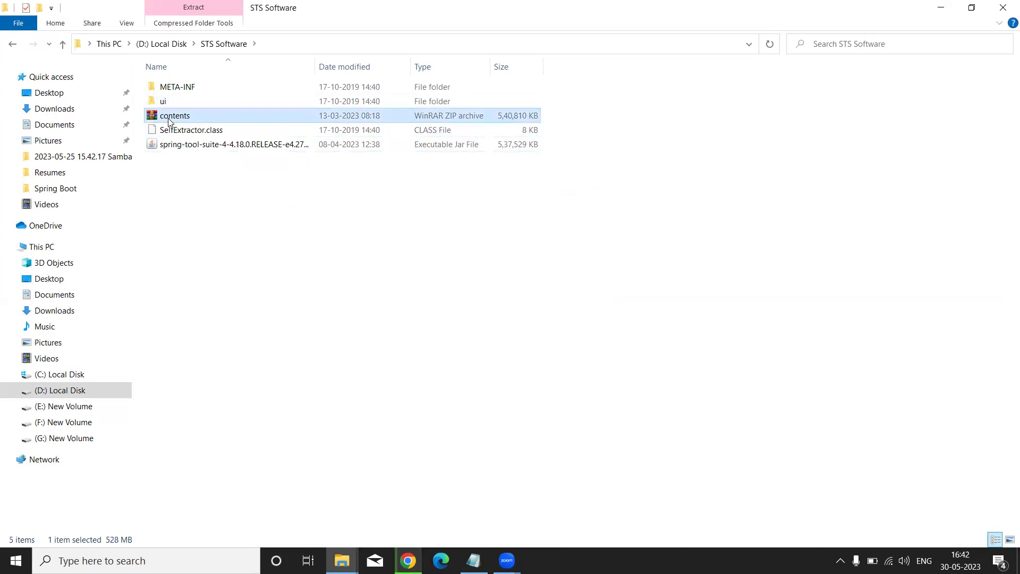
right_click(169, 122)
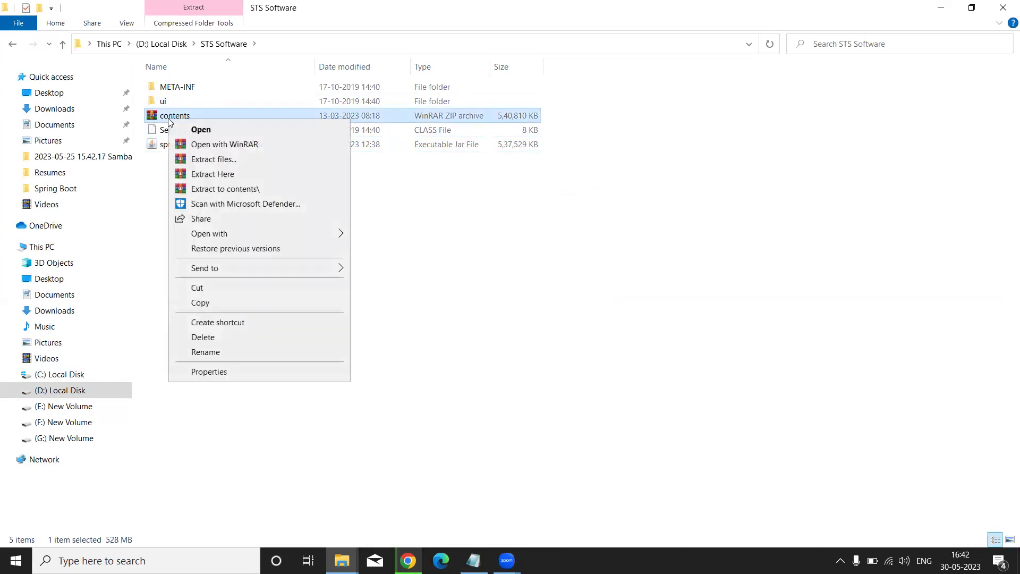
left_click(202, 175)
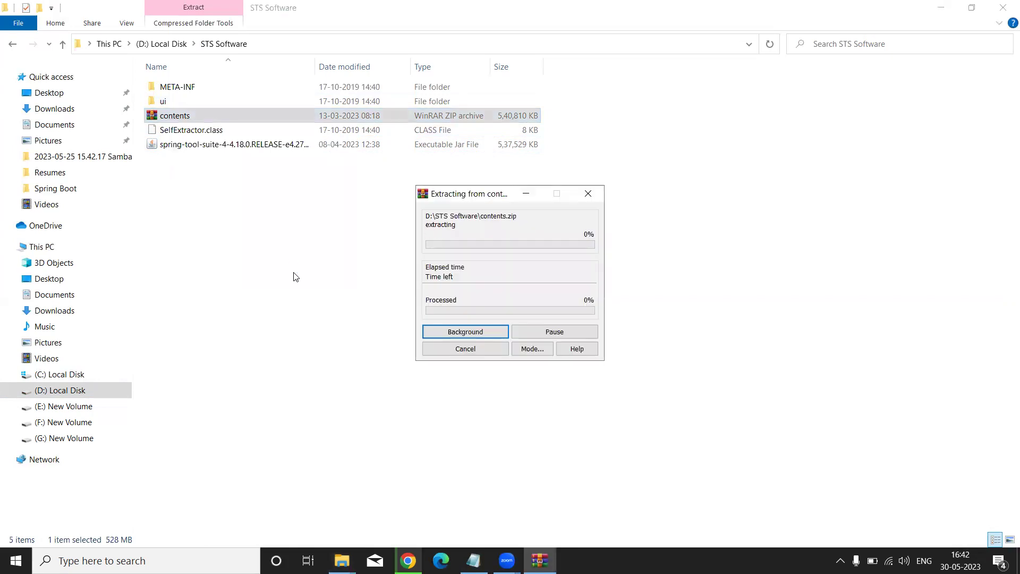
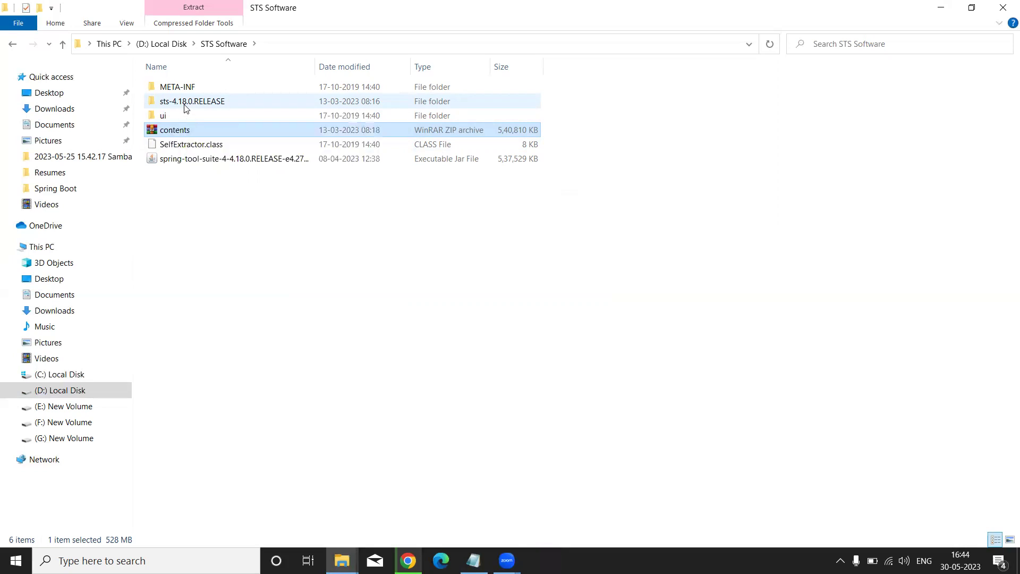
- Open the sts-4.18.0.RELEASE folder, send a shortcut of the SpringToolSuite4 application to the desktop and close File Explorer
left_click(186, 109)
double_click(190, 104)
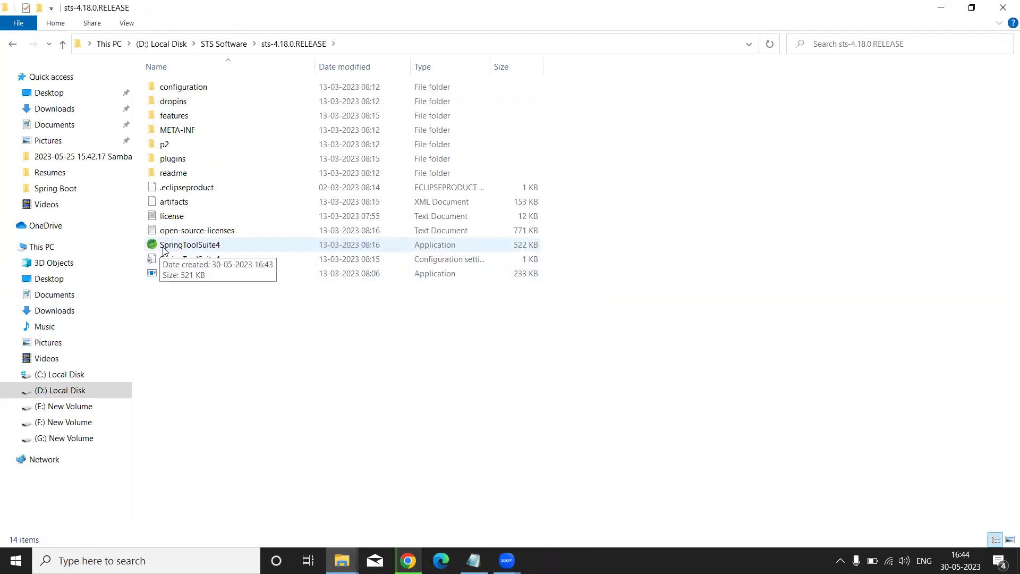
left_click(212, 247)
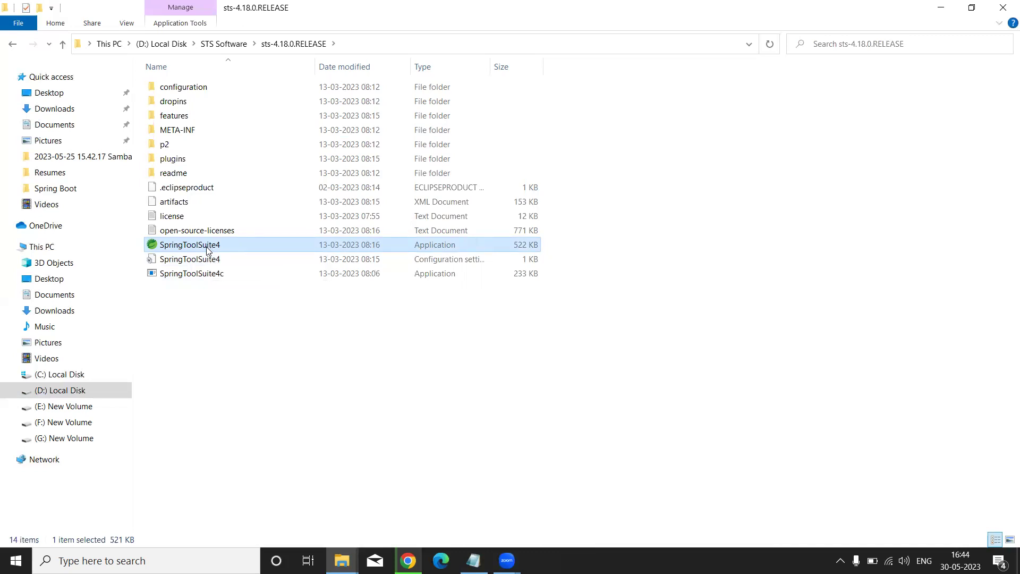
right_click(207, 249)
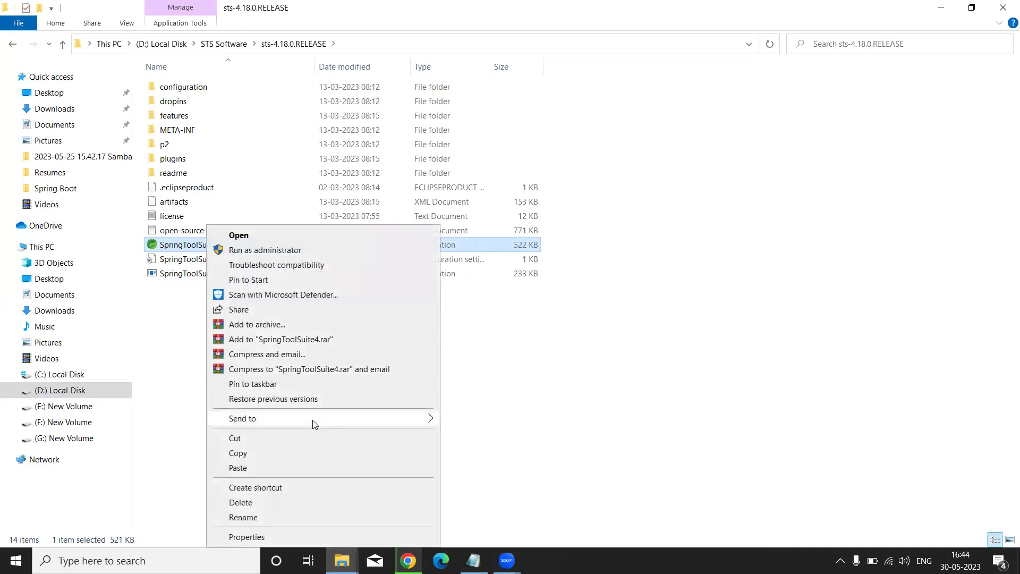
mouse_move(319, 423)
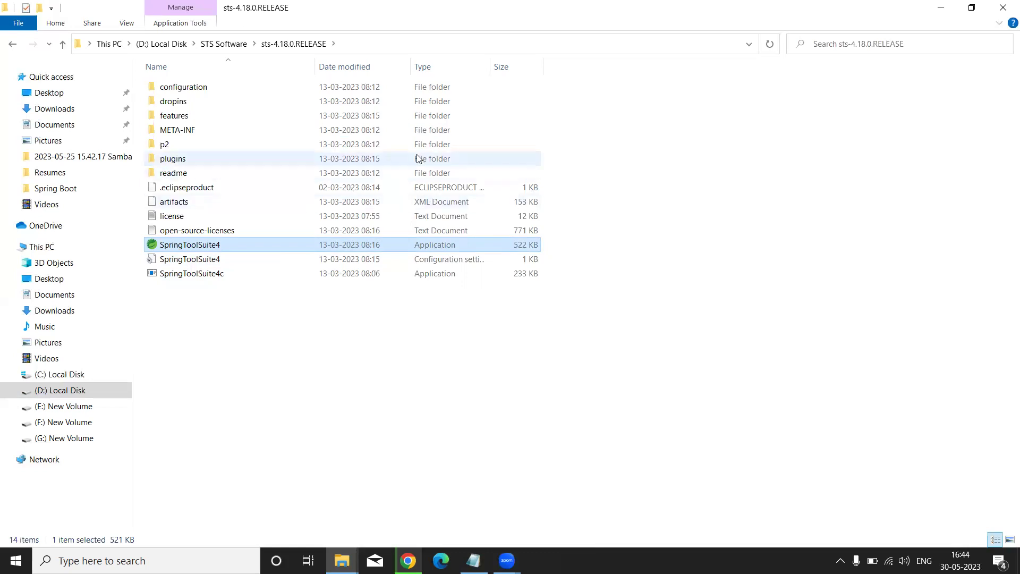
left_click(1003, 8)
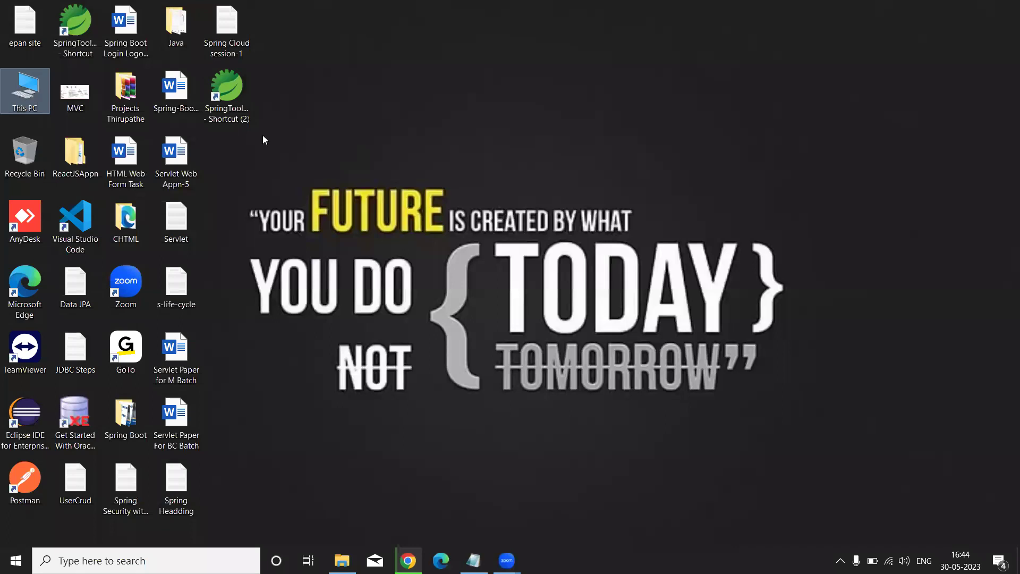
- Start Spring Tool Suite 4 from the new desktop shortcut "SpringToolSuite4 - Shortcut (2)" and launch it with the suggested workspace directory
left_click(233, 92)
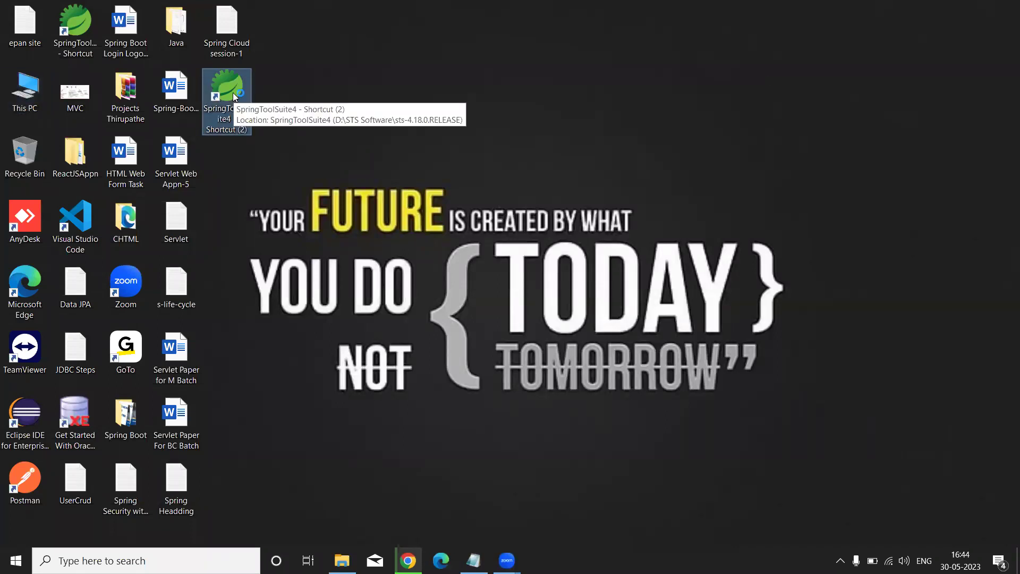
double_click(234, 96)
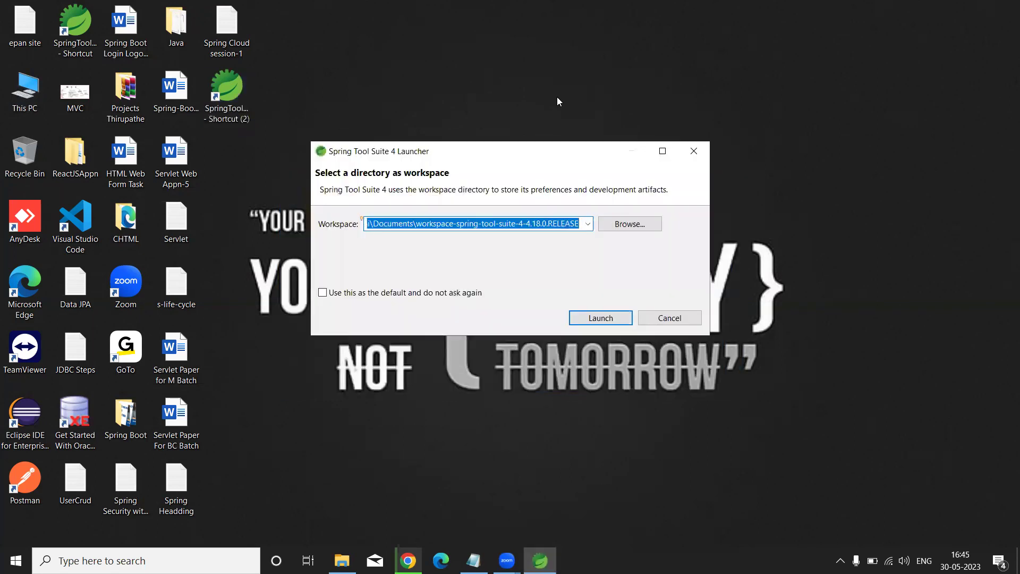
left_click(599, 319)
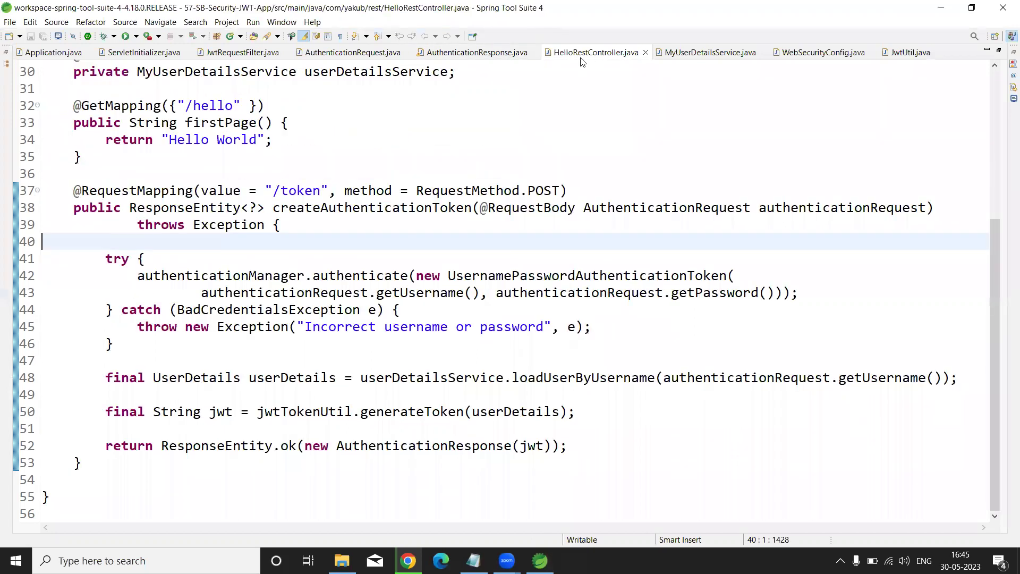
- Close all open Java editors and enlarge the Package Explorer and editor area by lowering its border with the Console
right_click(581, 62)
left_click(620, 119)
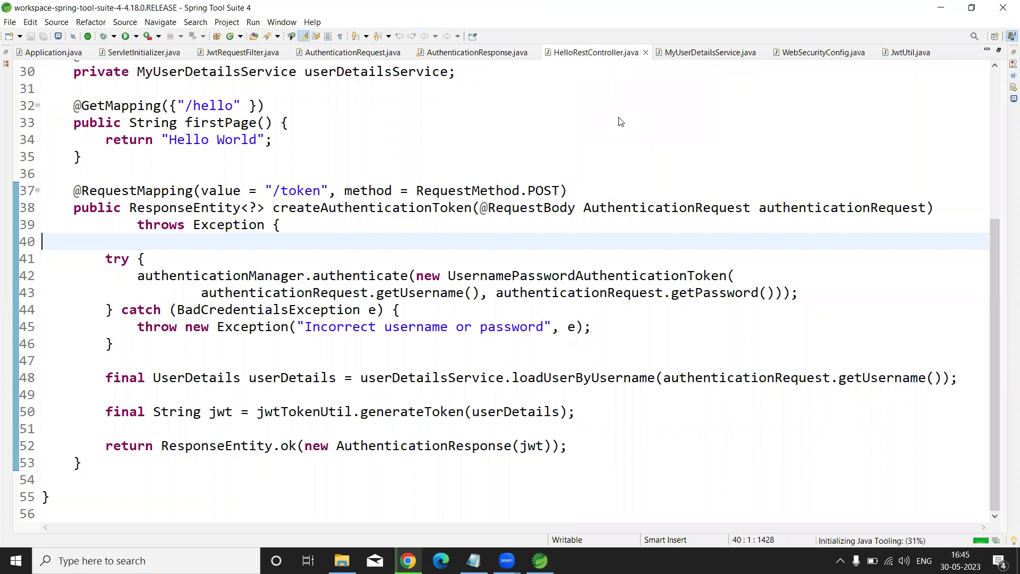
key("ctrl+shift+w")
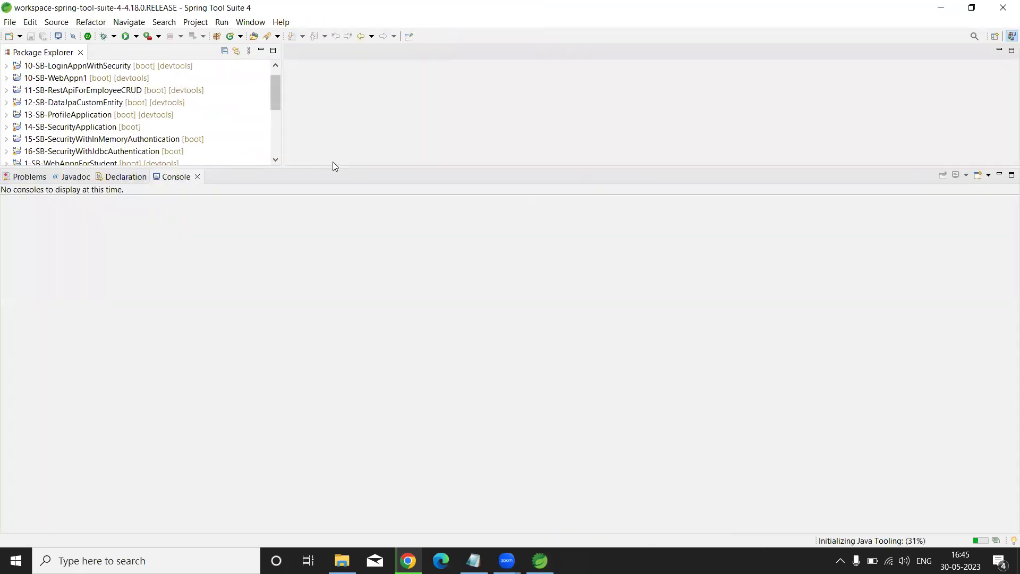
left_click_drag(372, 167, 334, 376)
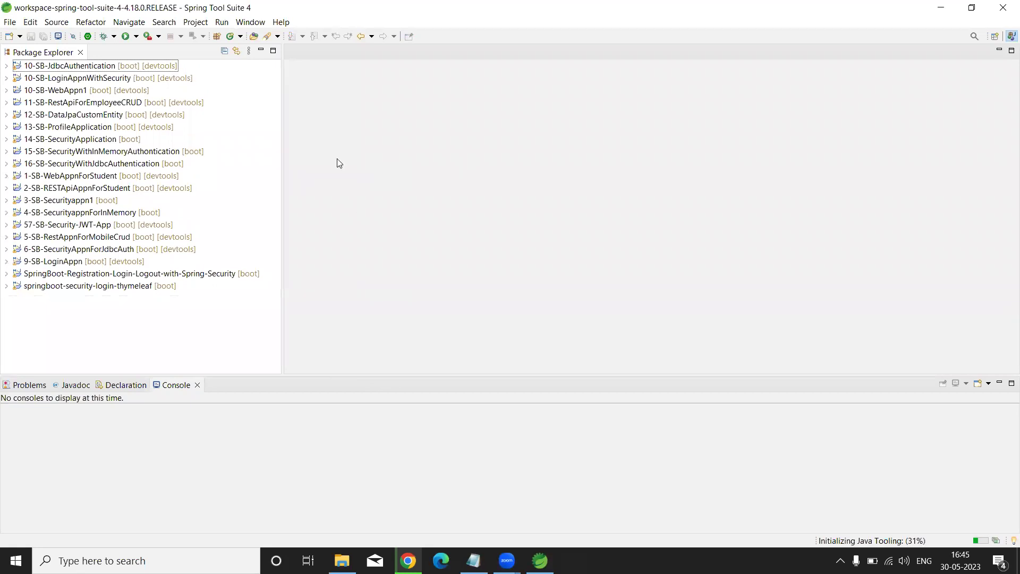